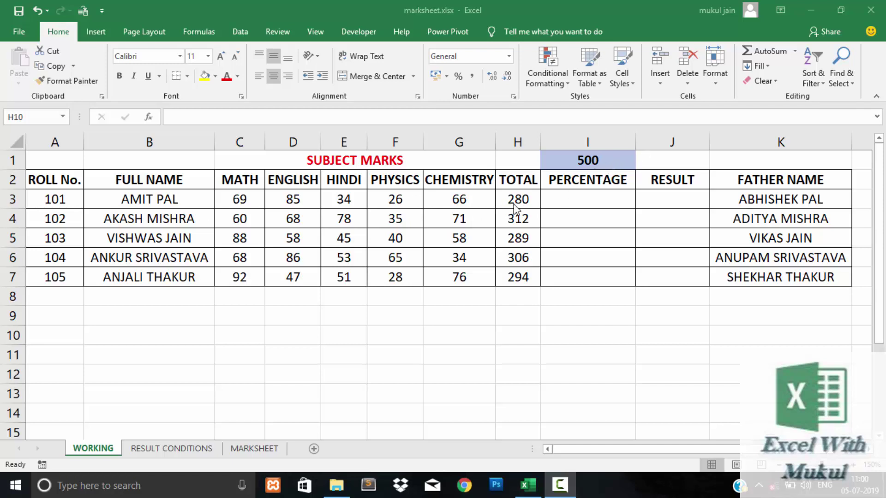
drag(237, 199, 445, 202)
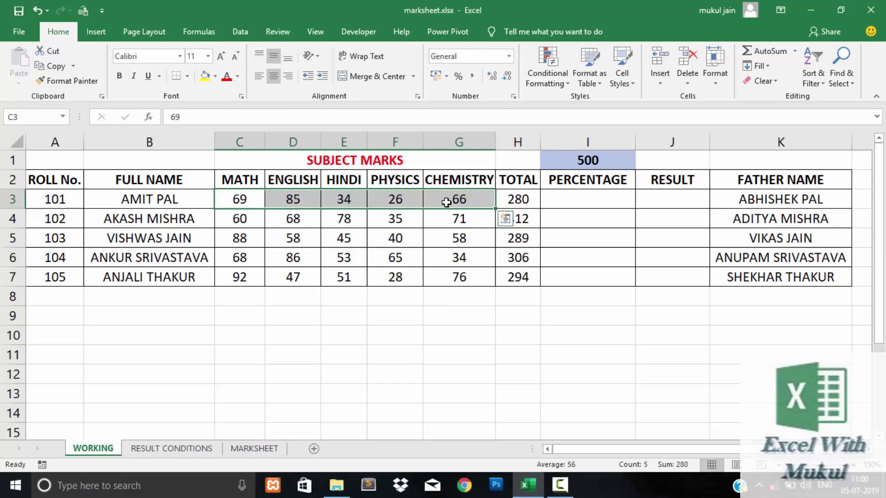
click(522, 199)
click(590, 161)
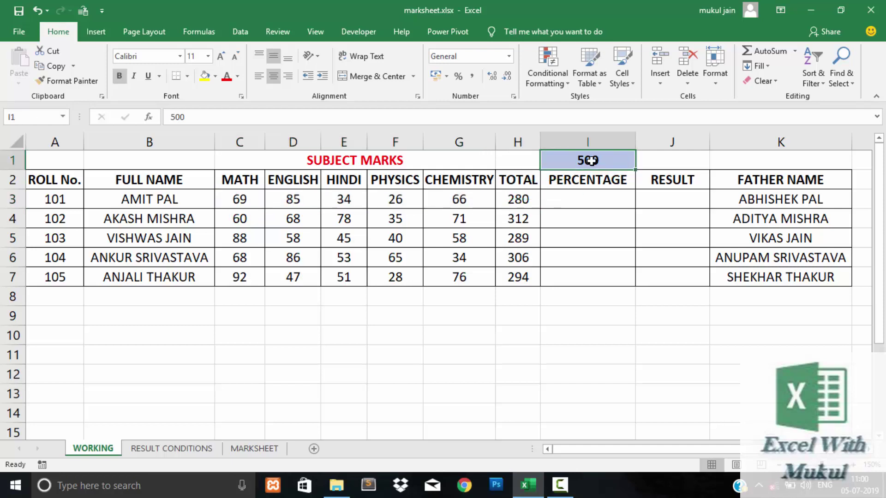
click(590, 197)
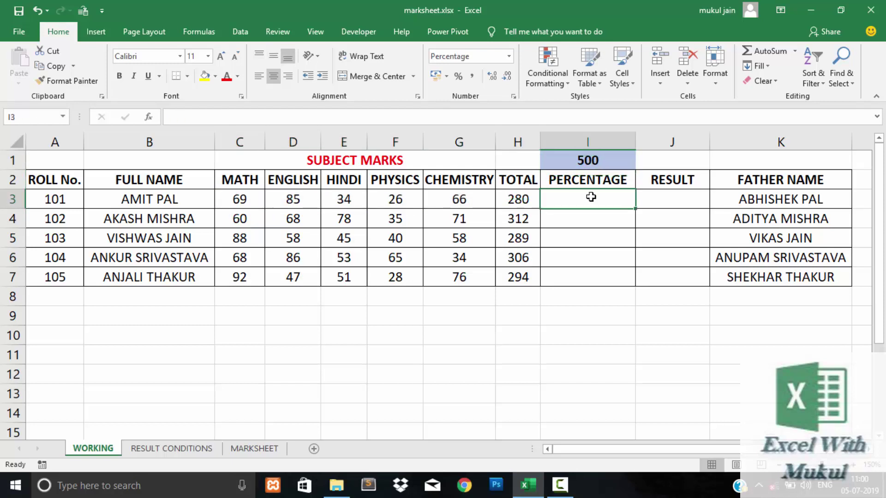
click(589, 162)
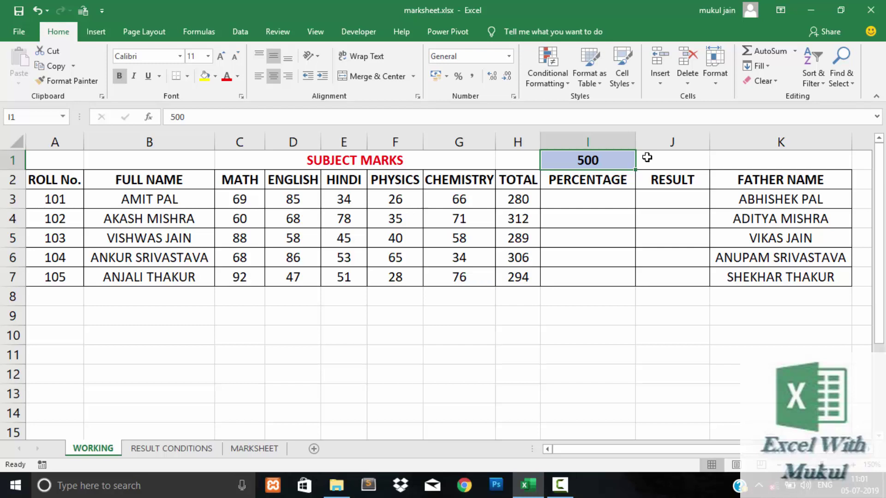
Step: Enter the formula =H3/500 in cell I3 to calculate the first student's percentage
click(593, 196)
key(F2)
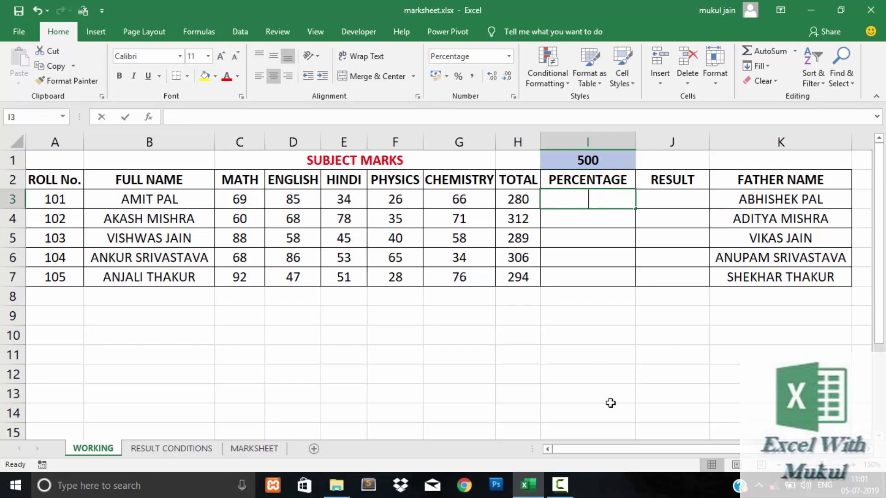
text(=)
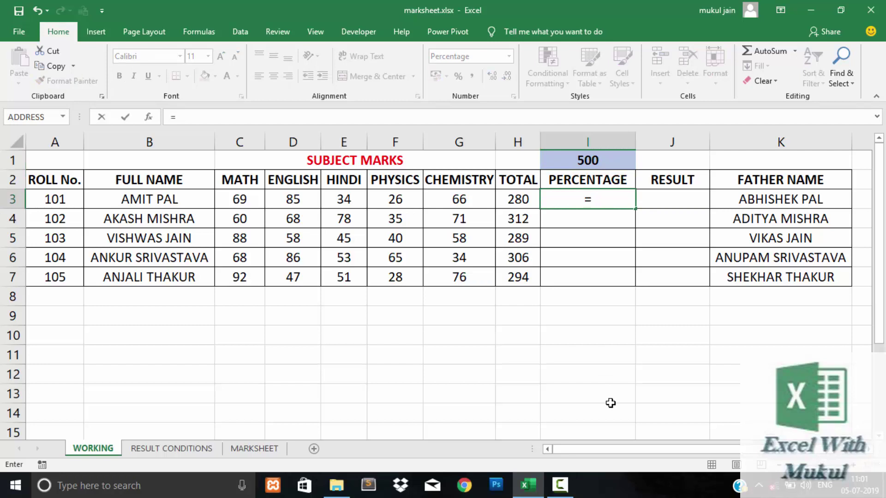
key(Left)
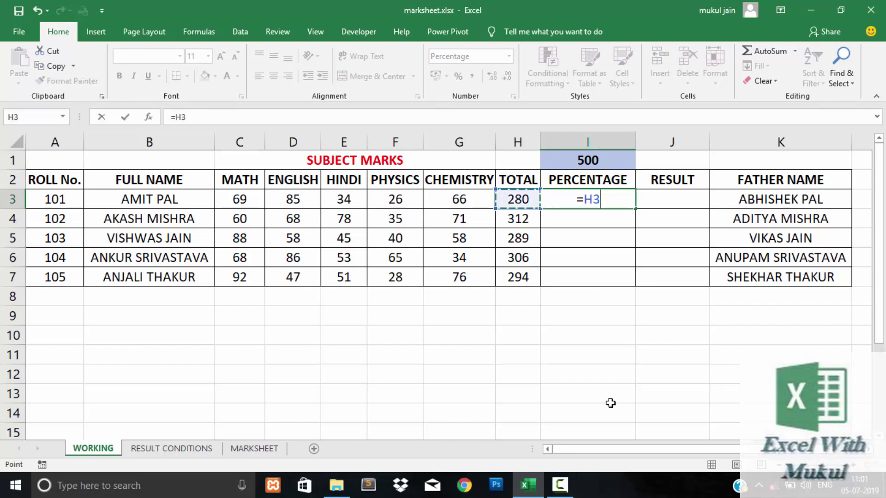
text(/500)
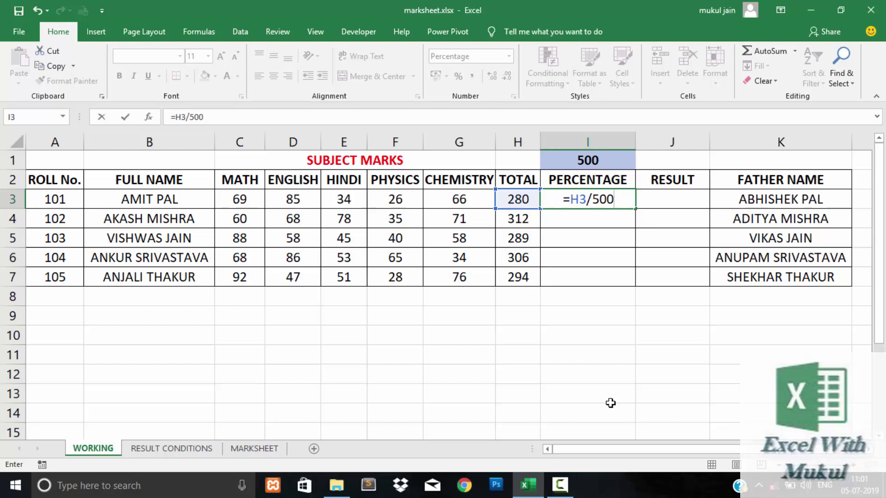
key(Return)
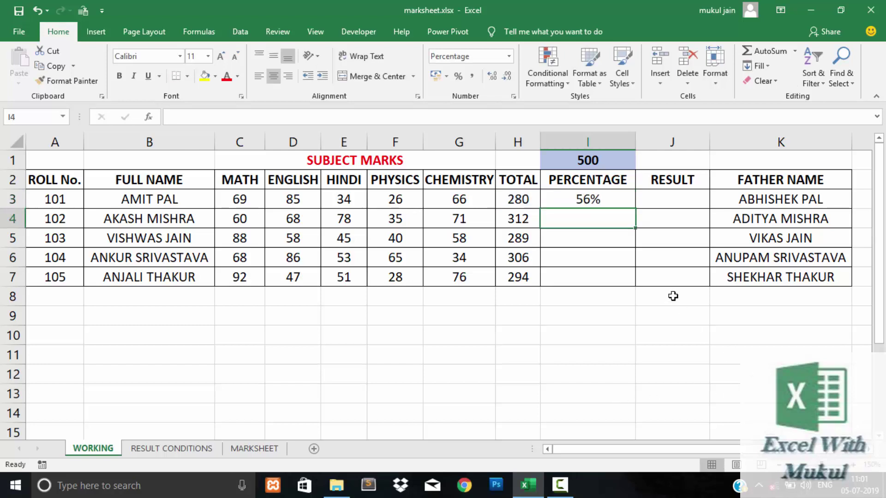
Step: Fill the percentage formula from I3 down to I7 and check the copied formula against the maximum marks in I1
click(620, 202)
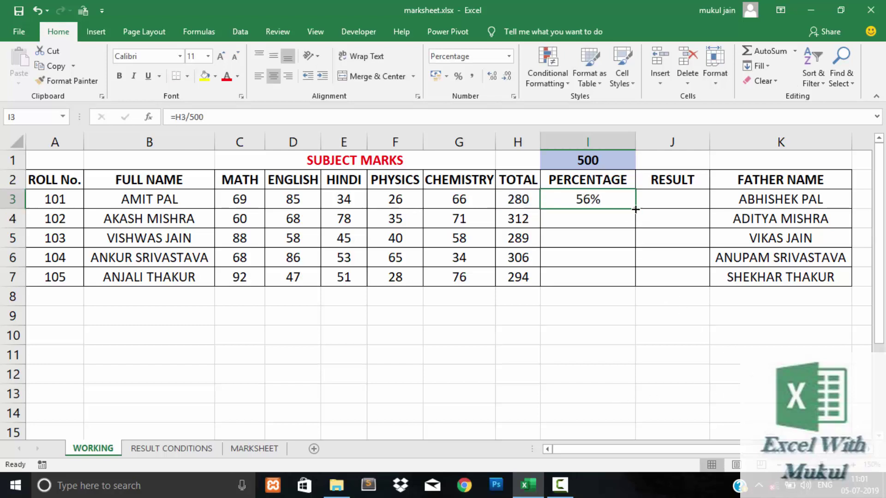
drag(635, 209, 625, 287)
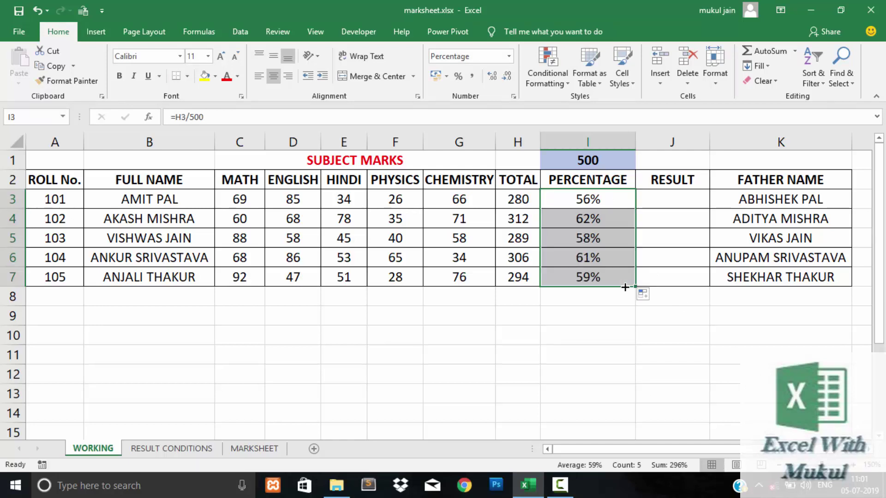
click(592, 215)
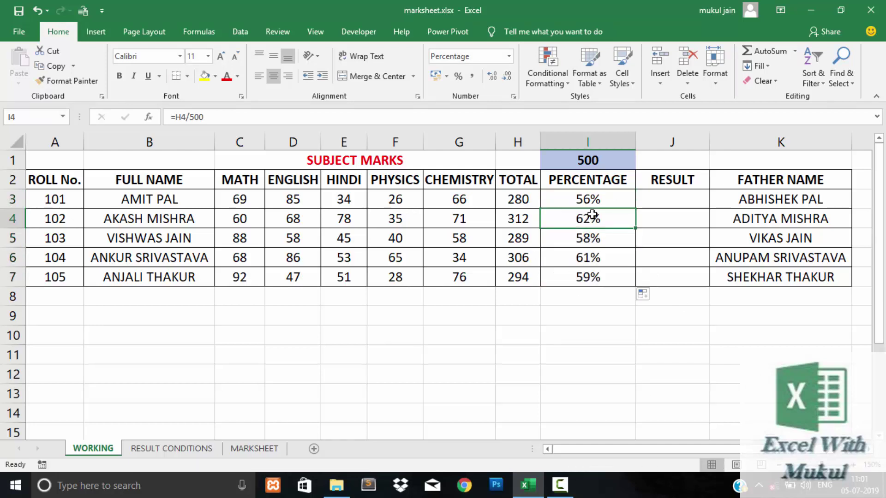
click(593, 202)
click(598, 164)
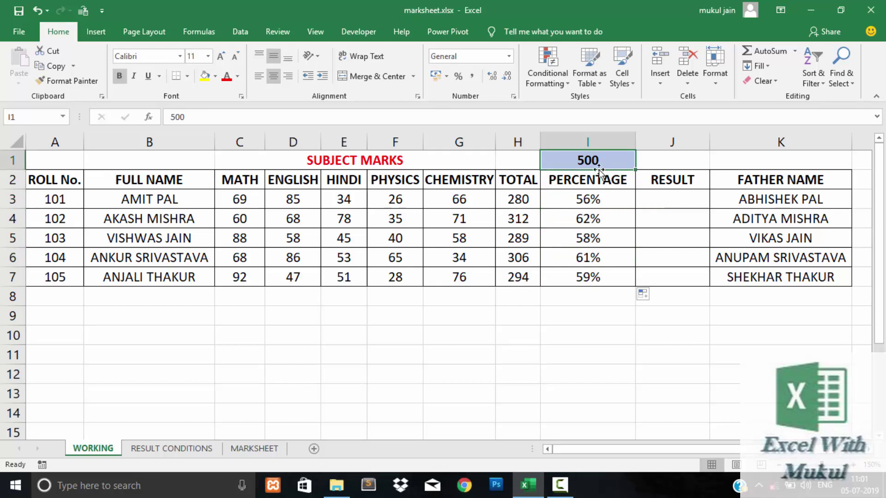
click(593, 199)
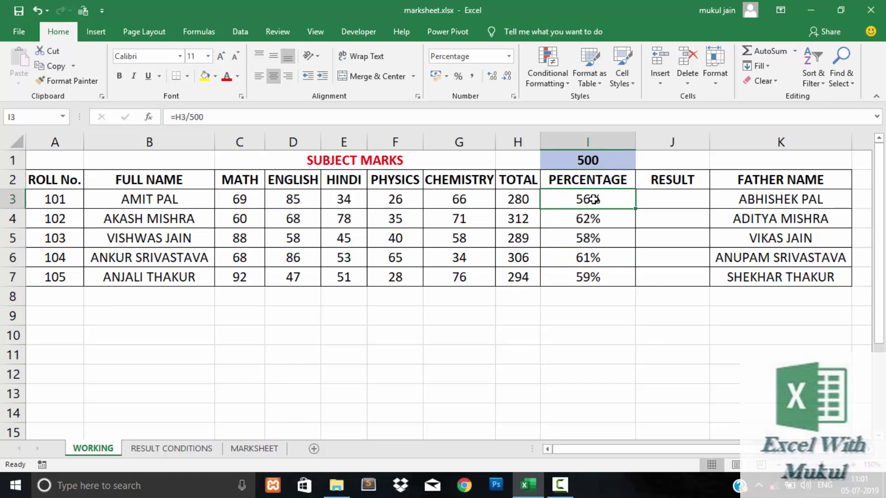
Step: Change the divisor to 600 in the percentage formulas of cells I3 and I4
double_click(594, 199)
key(Delete)
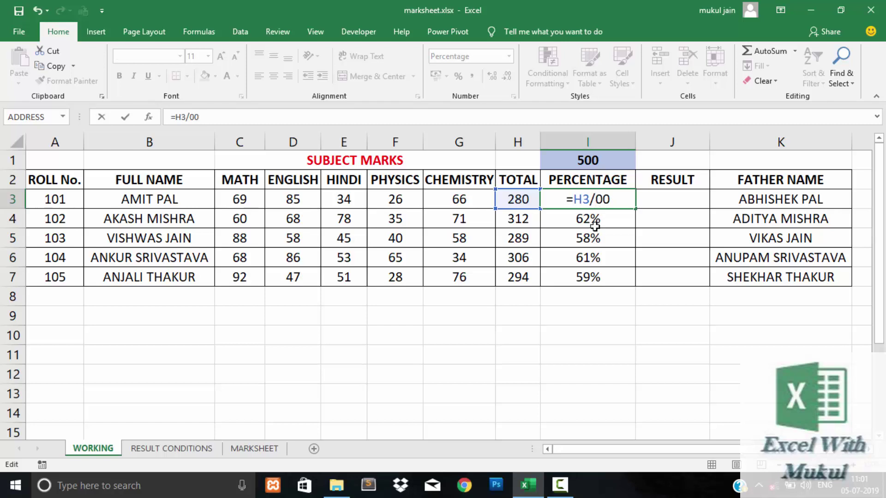
text(6)
key(Return)
double_click(599, 222)
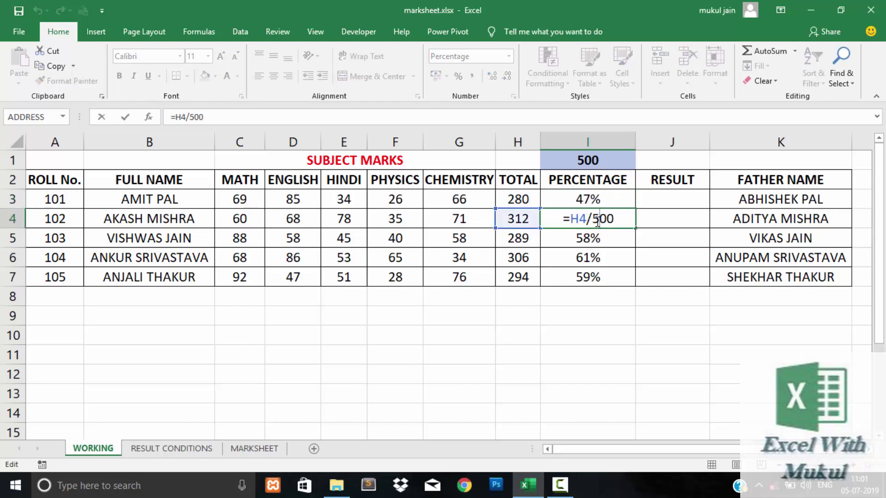
key(BackSpace)
text(6)
key(Return)
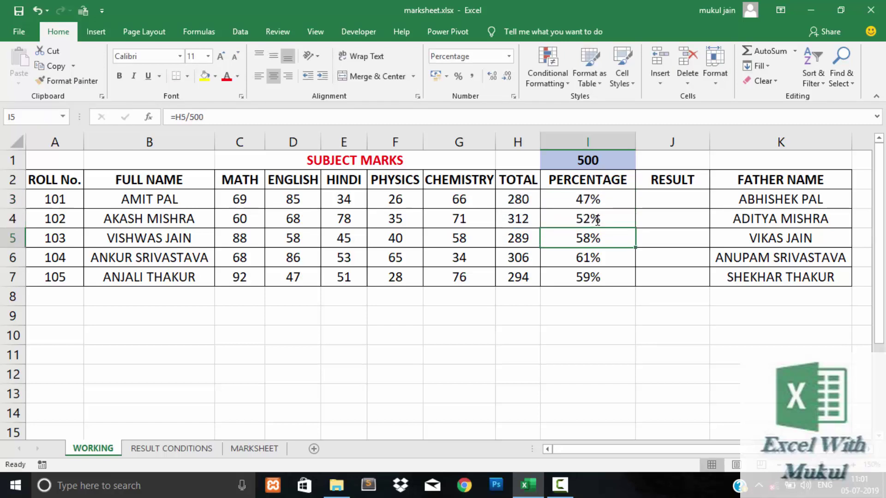
Step: Fill the formula =H3/600 from I3 down to I7 and inspect the formula in I3
click(608, 203)
drag(633, 209, 630, 287)
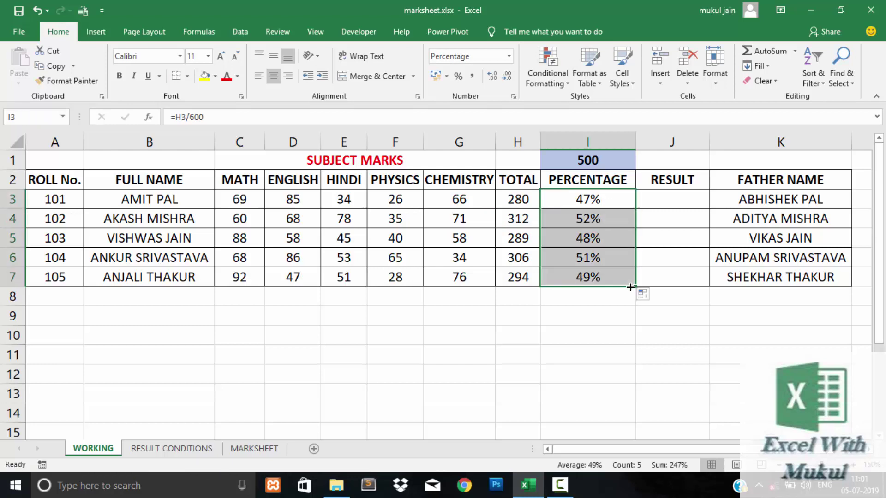
click(615, 220)
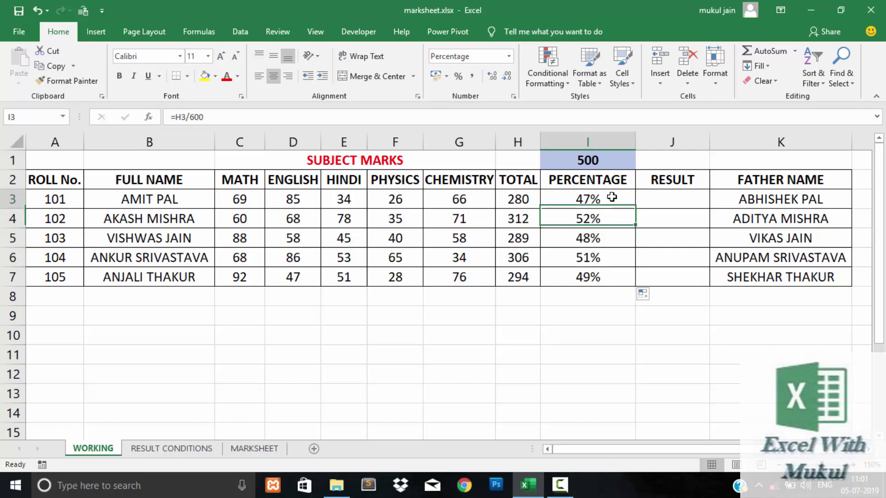
click(612, 197)
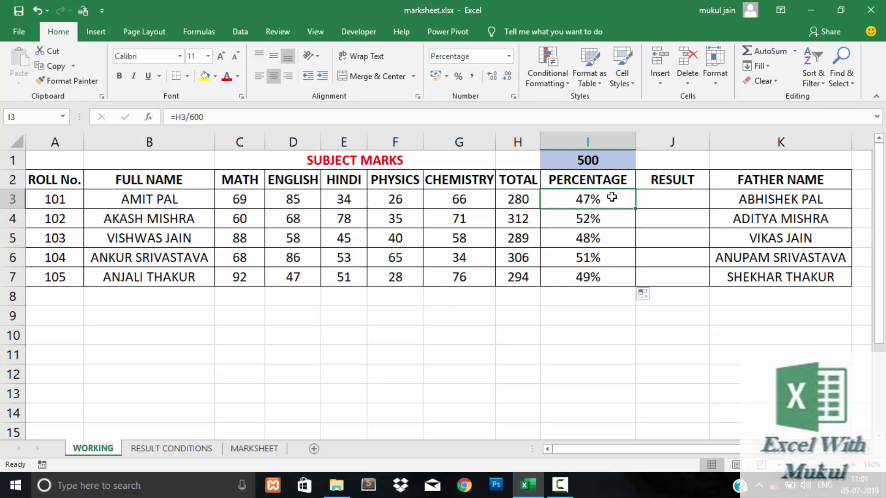
double_click(611, 198)
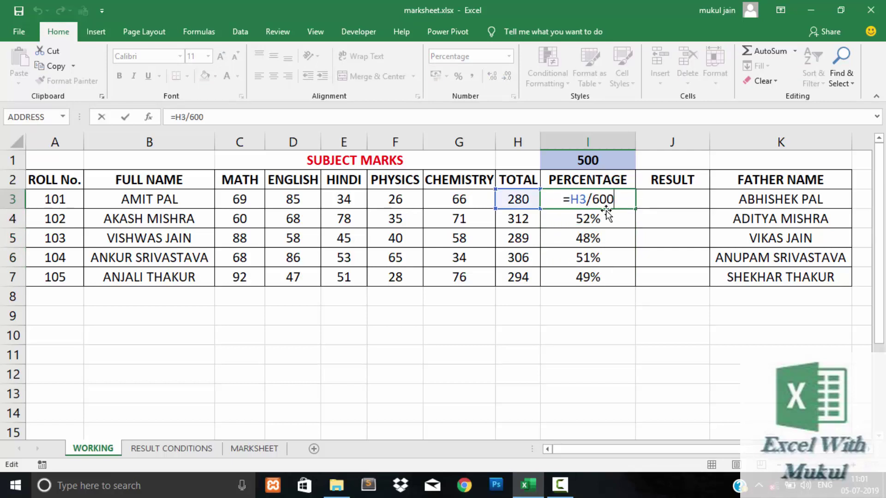
key(Escape)
Step: Set the maximum marks in I1 to 600 and check the percentages in I3:I7
click(593, 161)
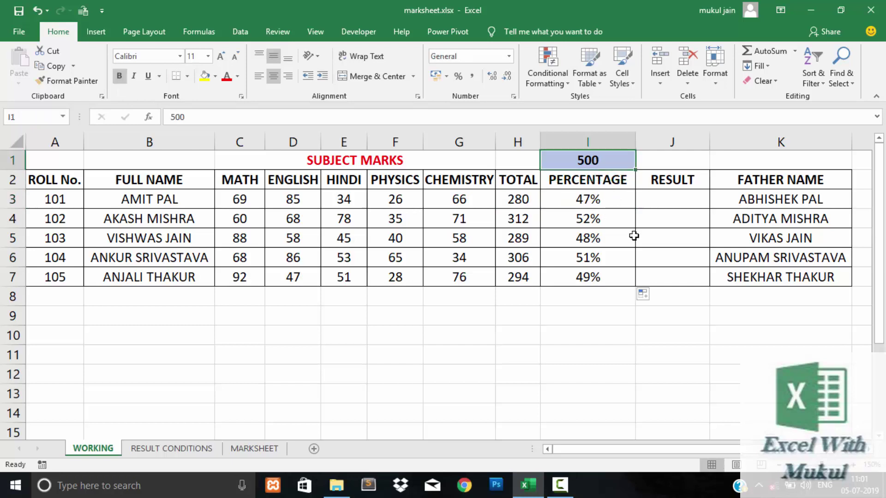
text(600)
key(Return)
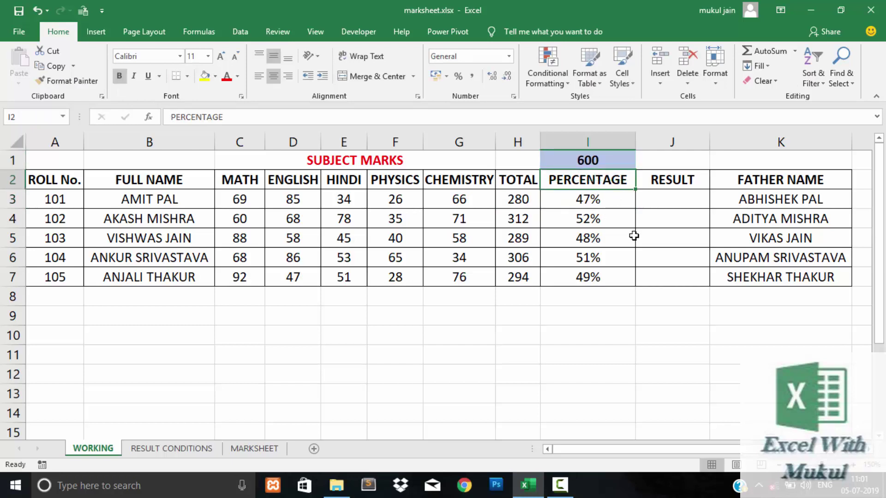
drag(620, 203, 613, 272)
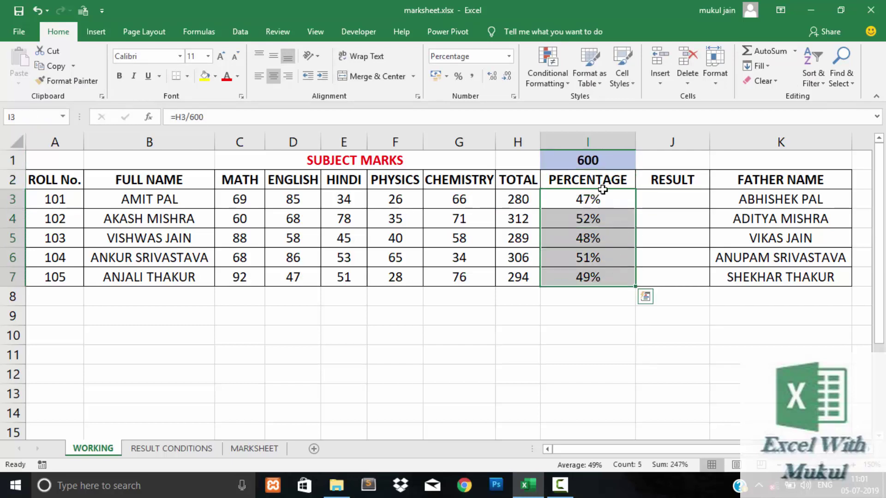
Step: Set the maximum marks in cell I1 back to 500
click(599, 161)
text(500)
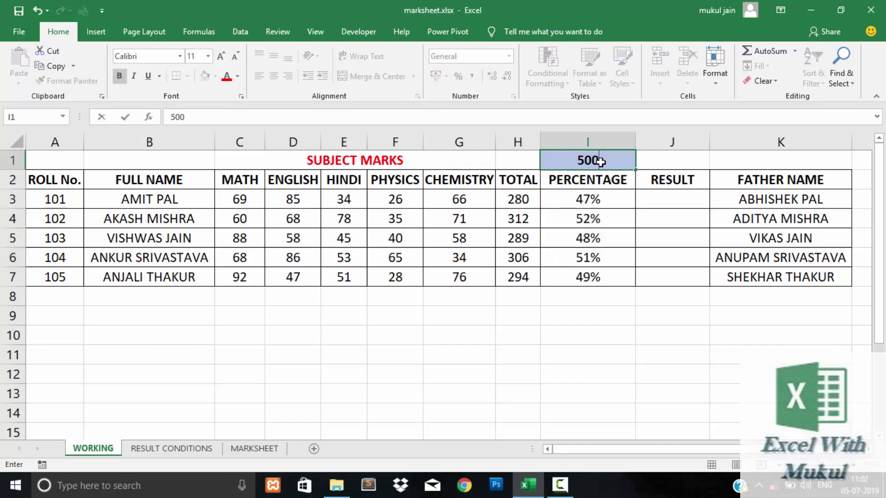
key(Return)
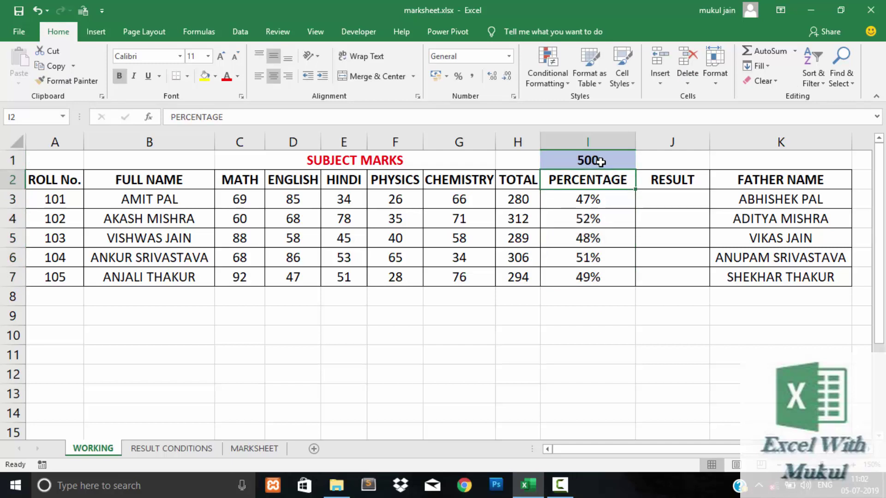
Step: Clear the percentage formulas from I3:I7 and return to cell I3
drag(591, 198, 589, 276)
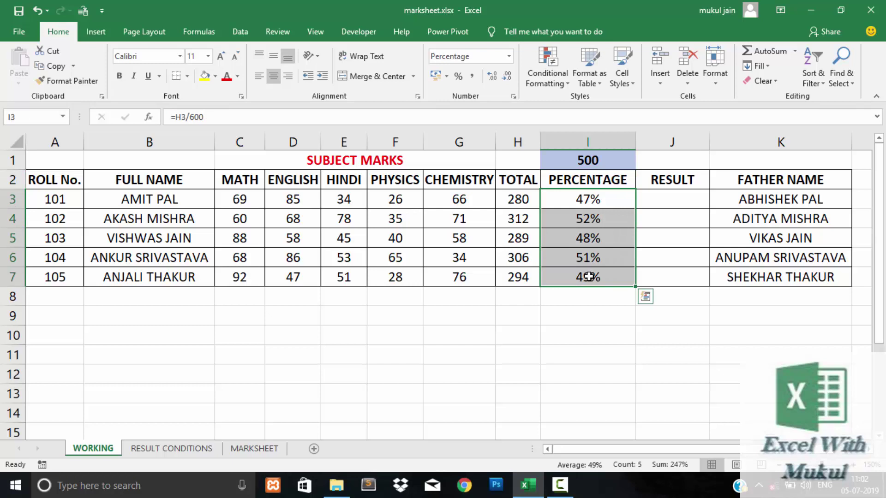
key(Delete)
key(Up)
key(Down)
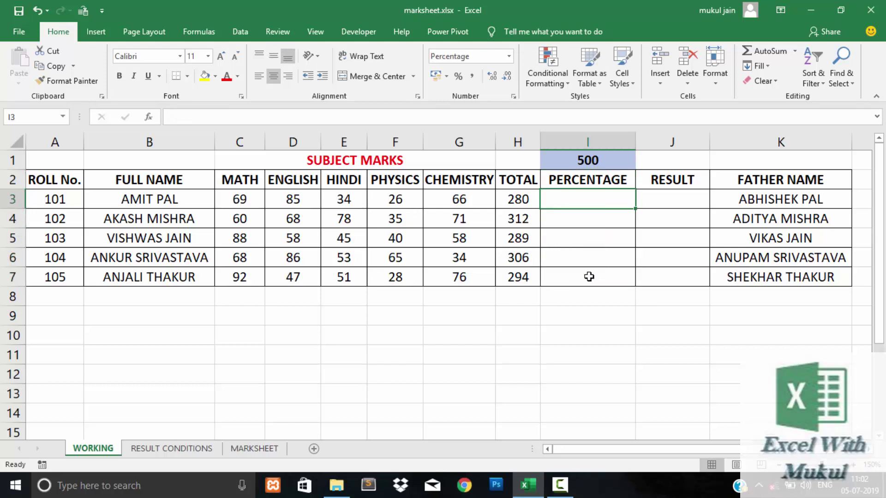
Step: Enter the formula =H3/I1 in cell I3, dividing the total by the maximum marks cell
text(=)
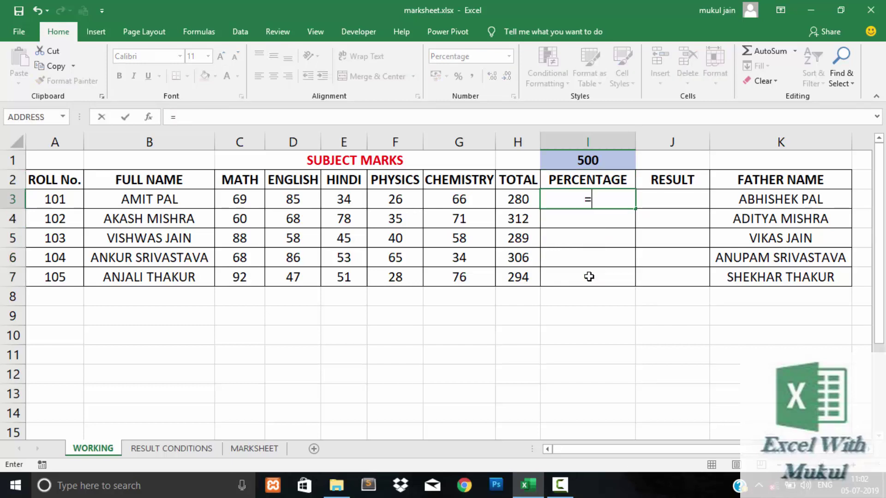
key(Left)
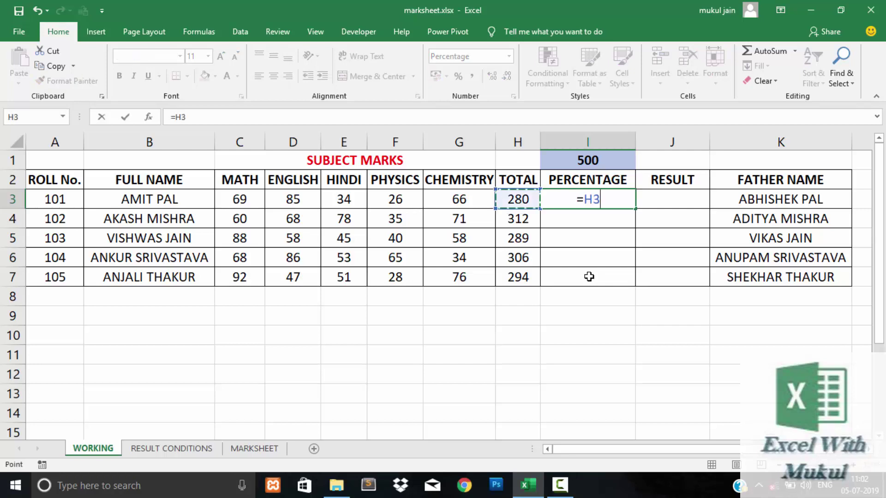
text(/)
key(Up)
key(Up)
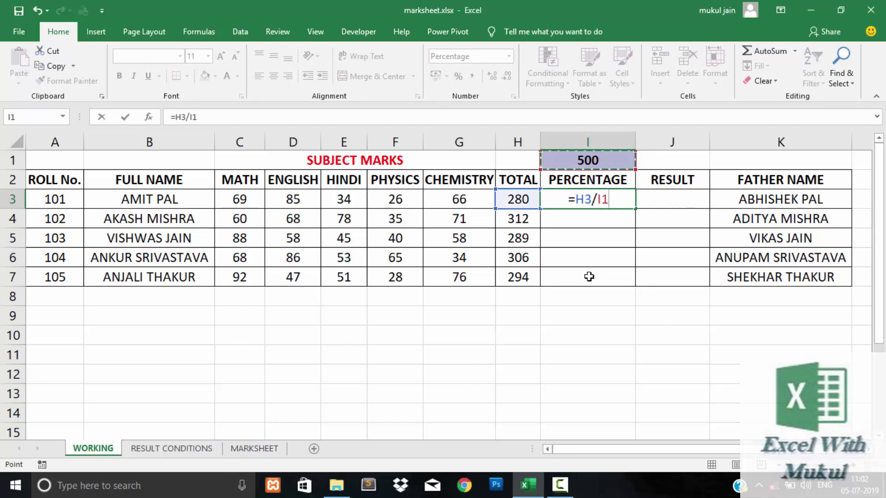
key(Return)
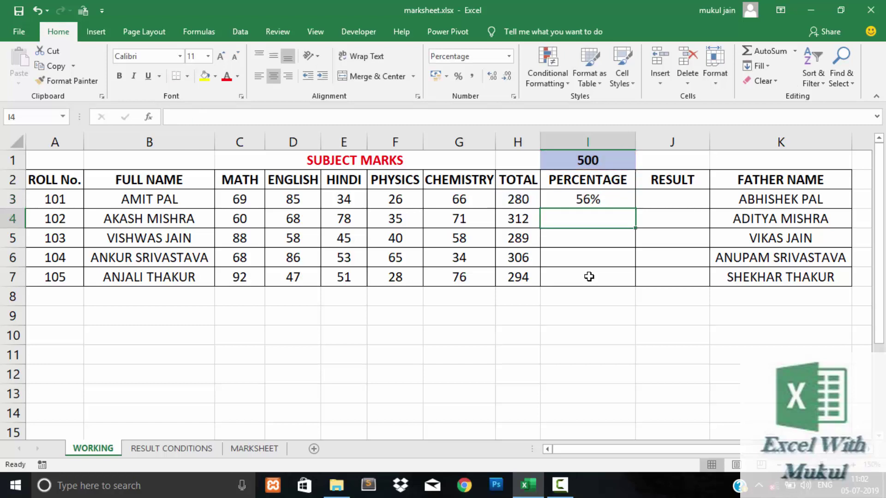
Step: Fill the formula =H3/I1 from I3 down to I7 and open the formula in I6 to inspect its references
click(623, 203)
drag(634, 209, 635, 285)
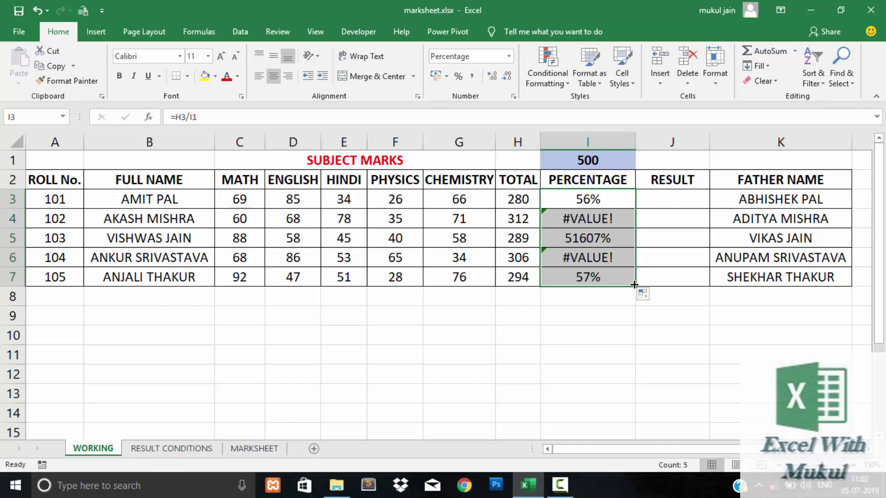
click(595, 257)
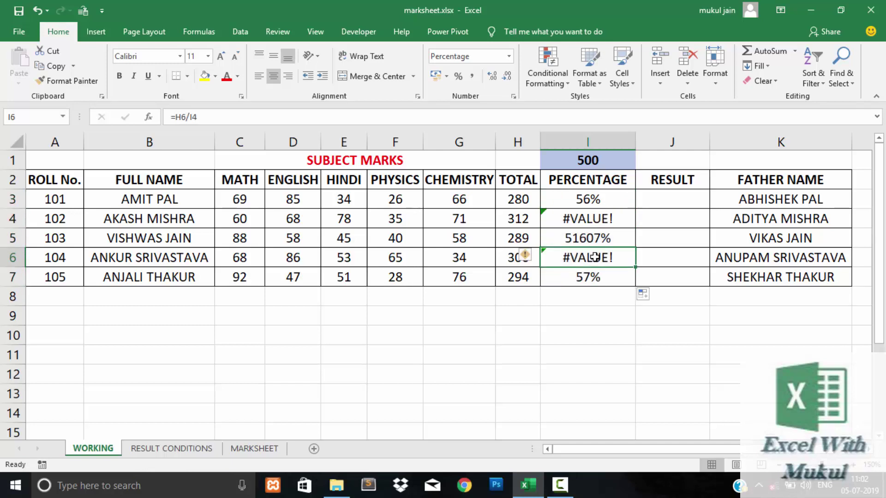
double_click(595, 257)
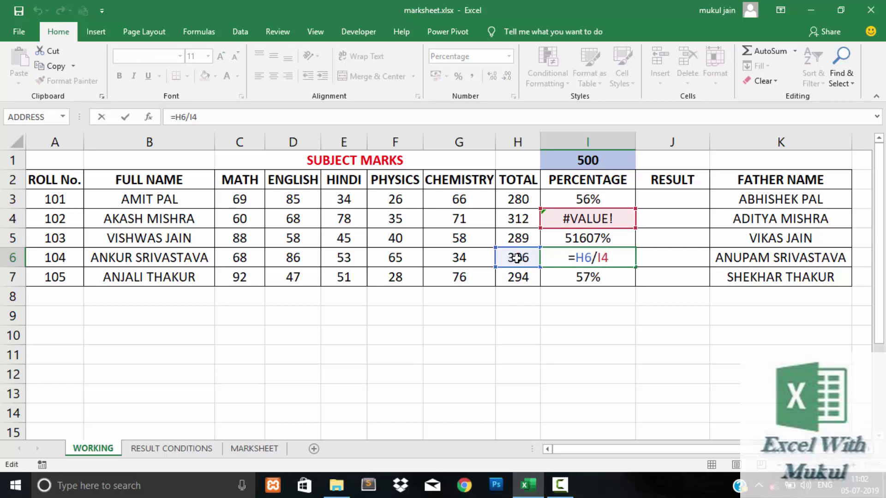
Step: Make the I1 reference absolute in the I3 formula so it reads =H3/$I$1, and fill it down to I7
click(612, 259)
key(ctrl+Return)
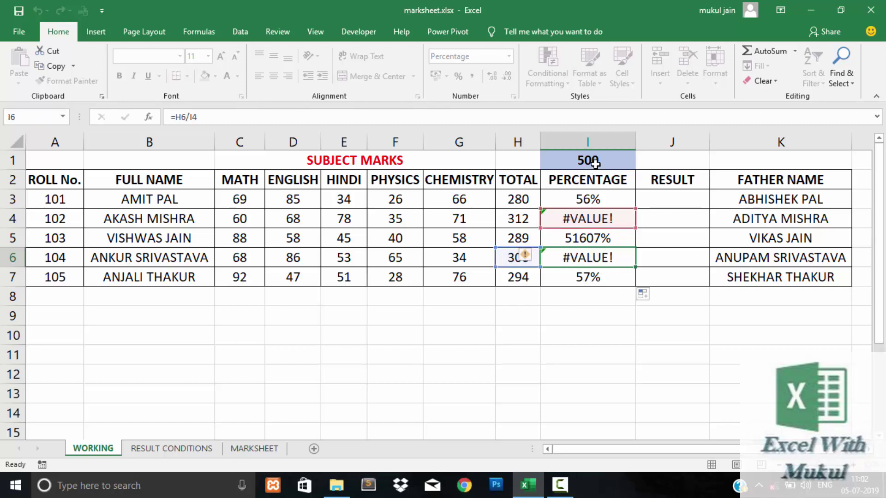
click(583, 198)
key(F2)
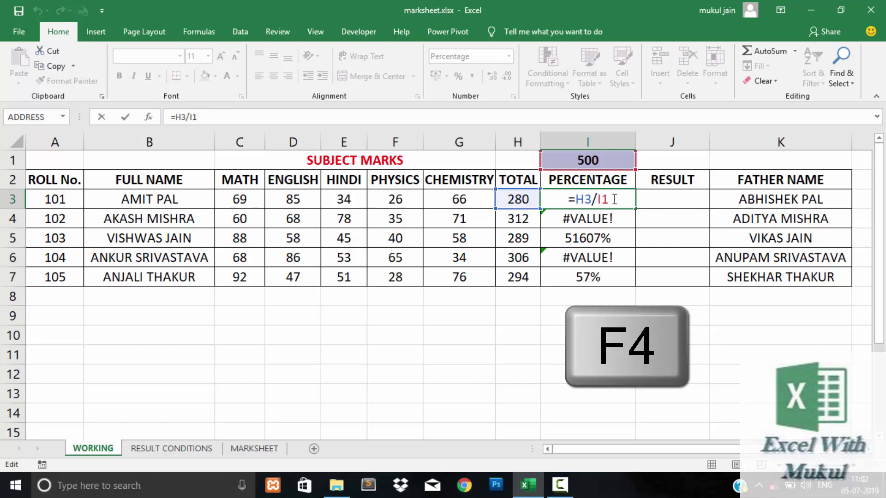
key(F4)
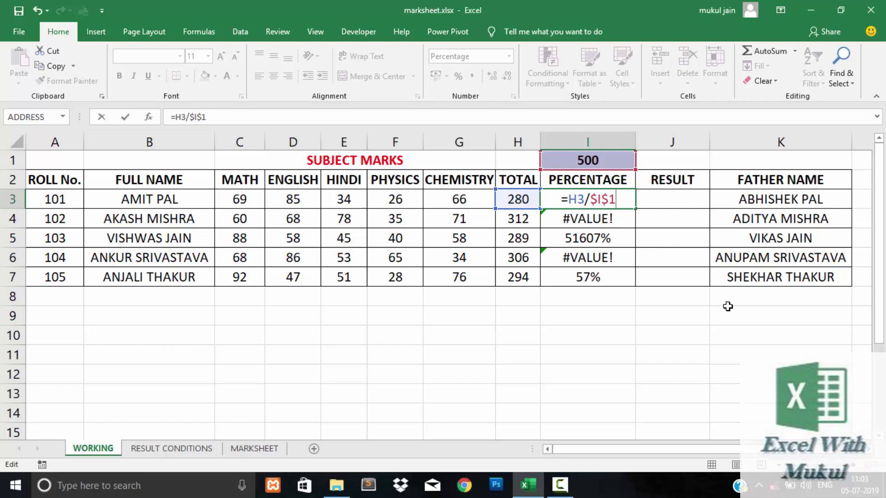
key(Return)
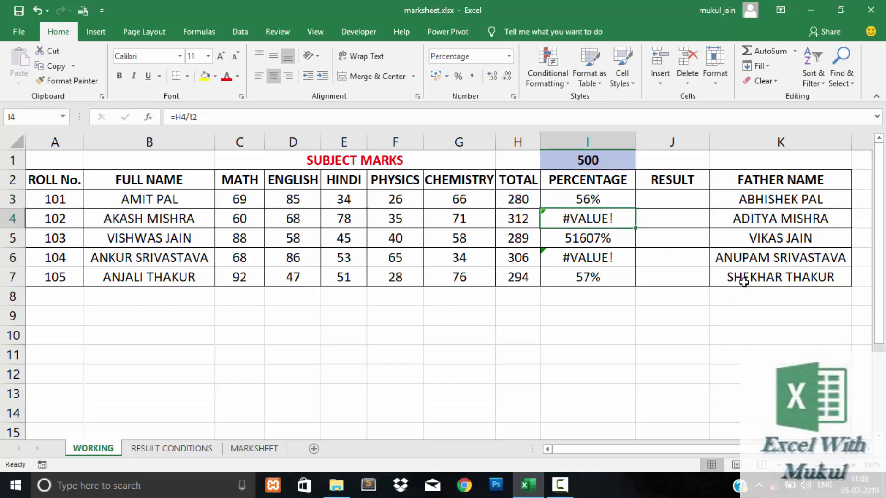
click(615, 194)
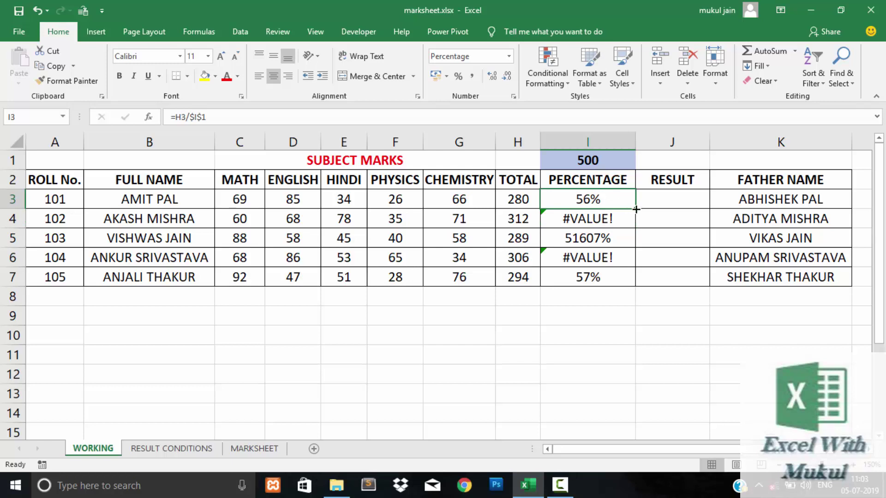
drag(635, 209, 635, 282)
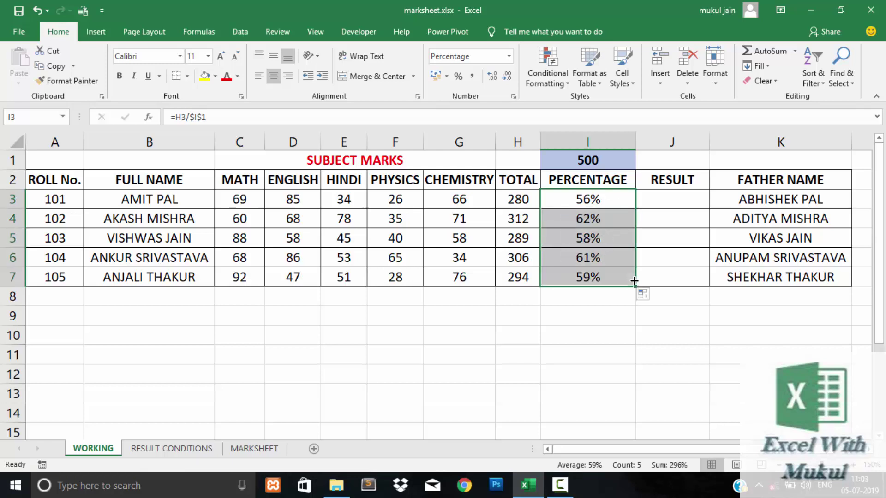
Step: Set the maximum marks in cell I1 to 600 to test the percentage formulas
click(614, 160)
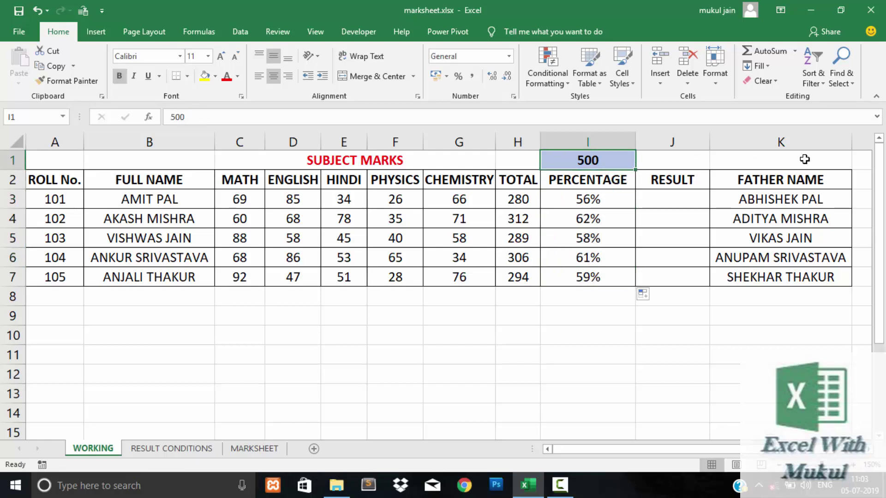
text(600)
key(Return)
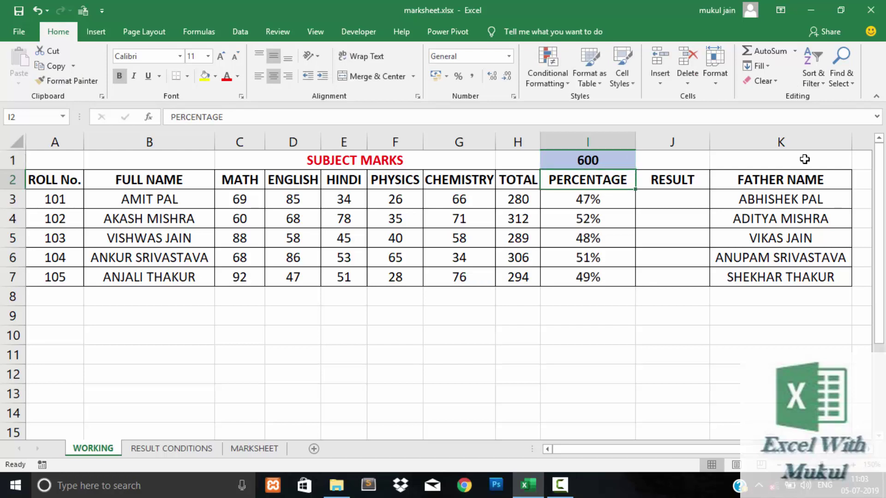
Step: Change the maximum marks in cell I1 to 650
key(Up)
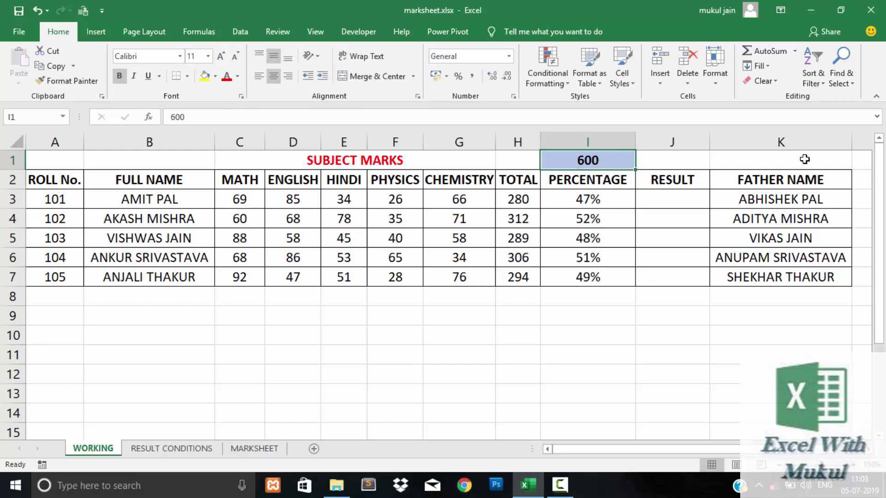
text(650)
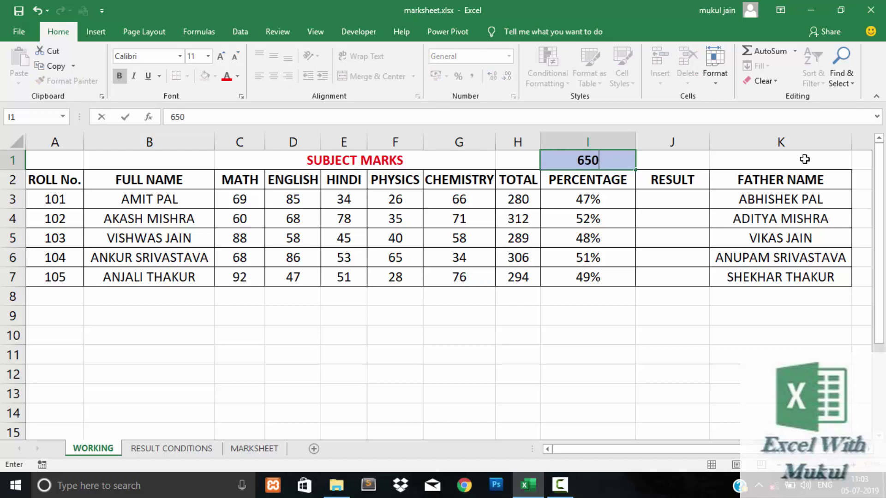
key(Return)
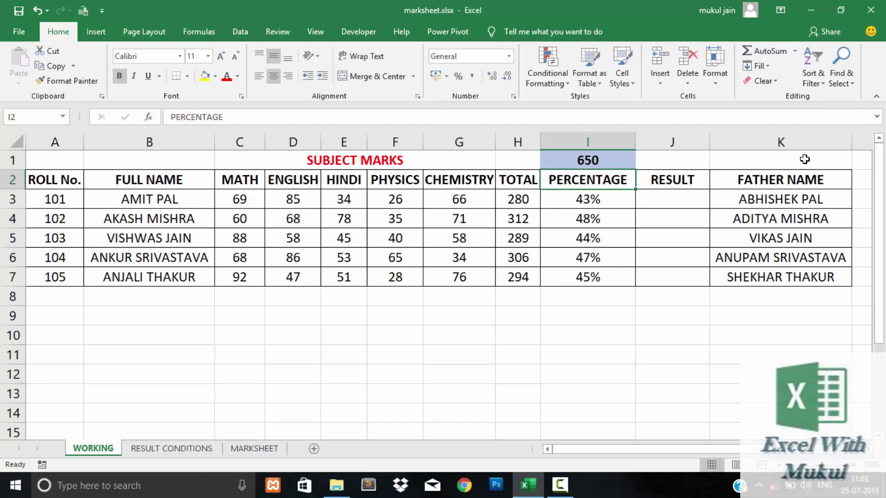